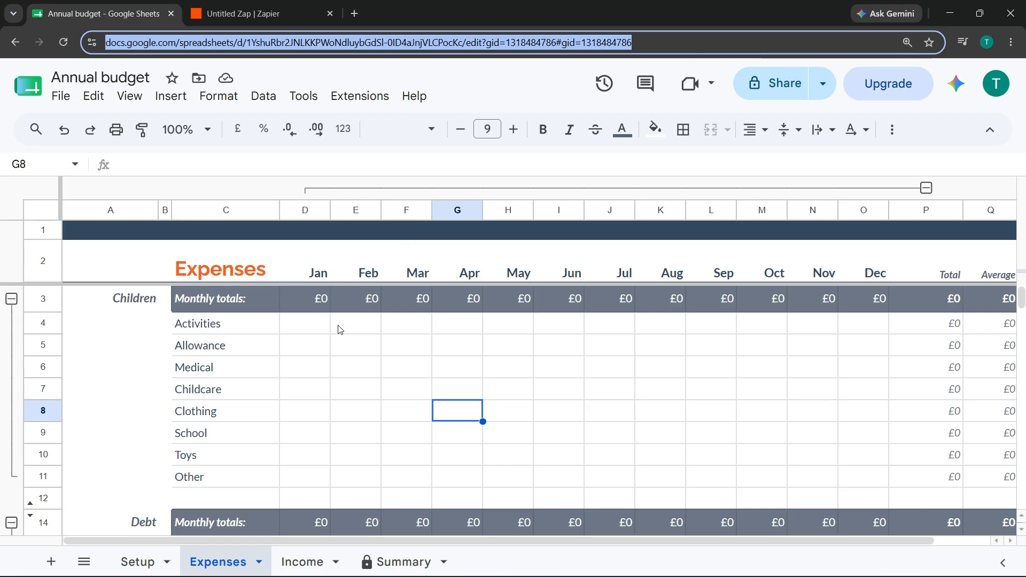
{"action": "scroll", "coordinate": [340, 330], "scroll_direction": "down", "scroll_amount": 2}
{"action": "left_click", "coordinate": [370, 259]}
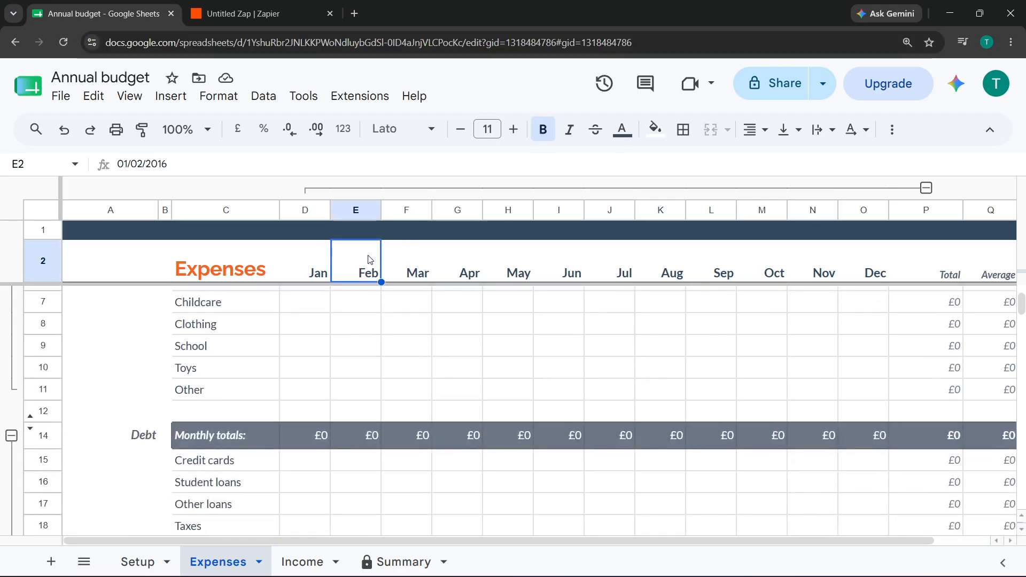
{"action": "left_click", "coordinate": [405, 262]}
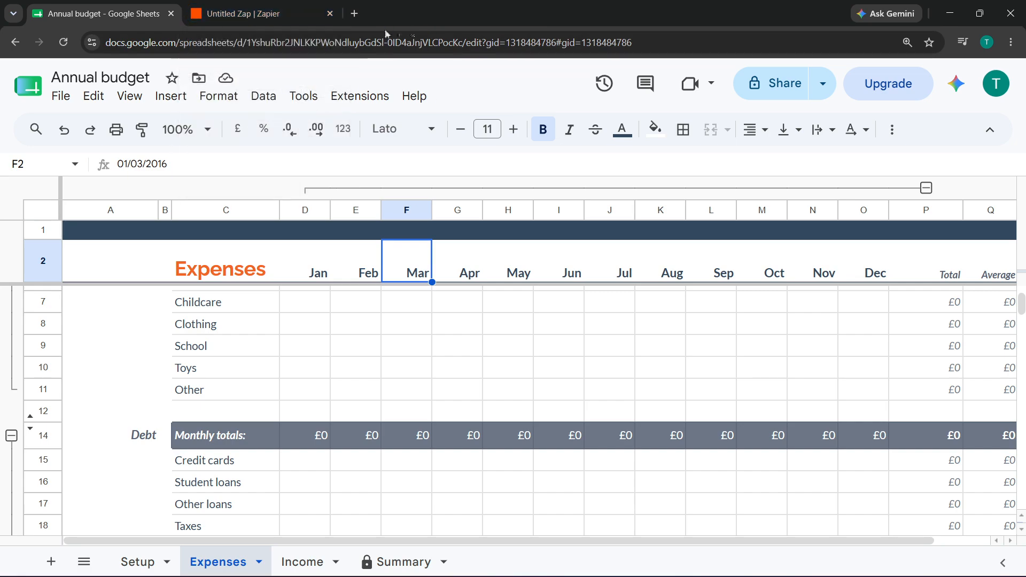
- Switch to the Zapier tab and delete the Mailchimp Add Note to Subscriber step from the Zap
{"action": "left_click", "coordinate": [311, 21]}
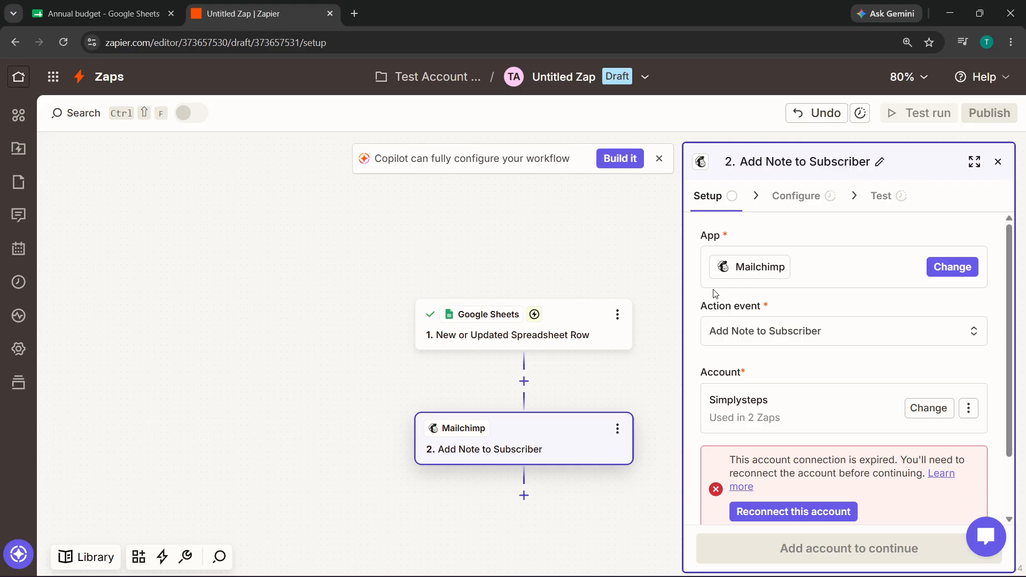
{"action": "left_click", "coordinate": [998, 162]}
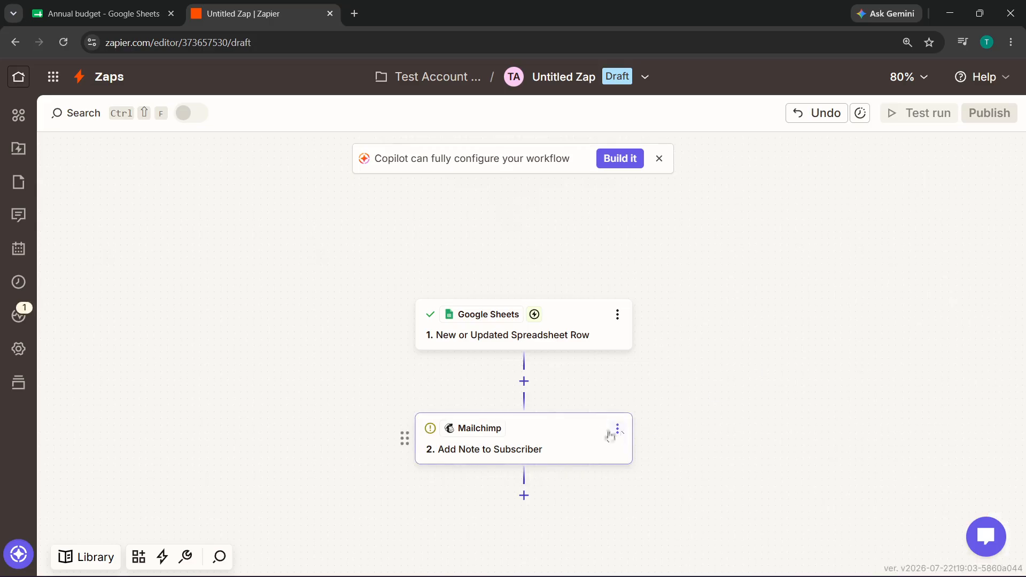
{"action": "left_click", "coordinate": [623, 428]}
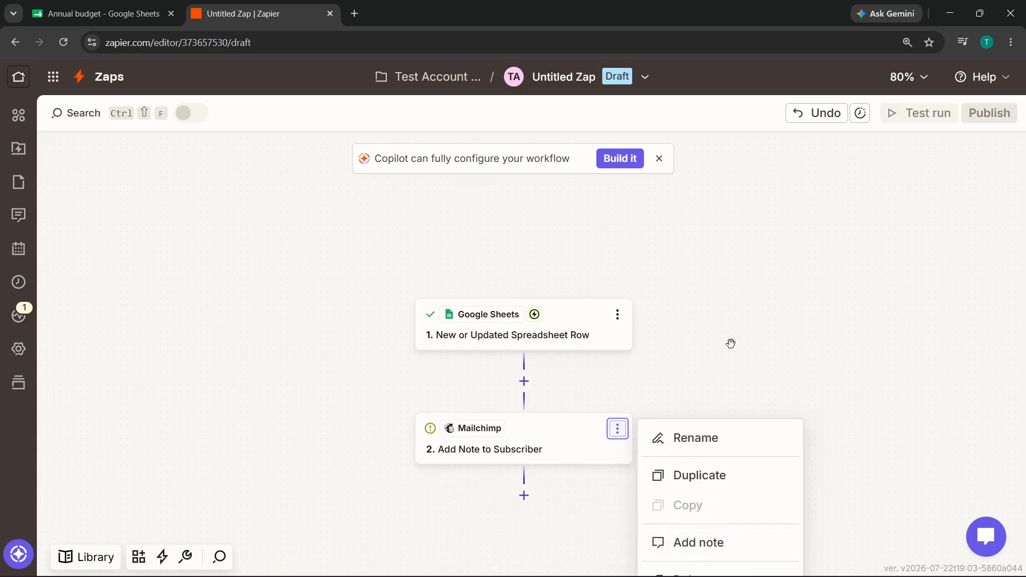
{"action": "scroll", "coordinate": [730, 344], "scroll_direction": "down", "scroll_amount": 1}
{"action": "scroll", "coordinate": [708, 264], "scroll_direction": "down", "scroll_amount": 1}
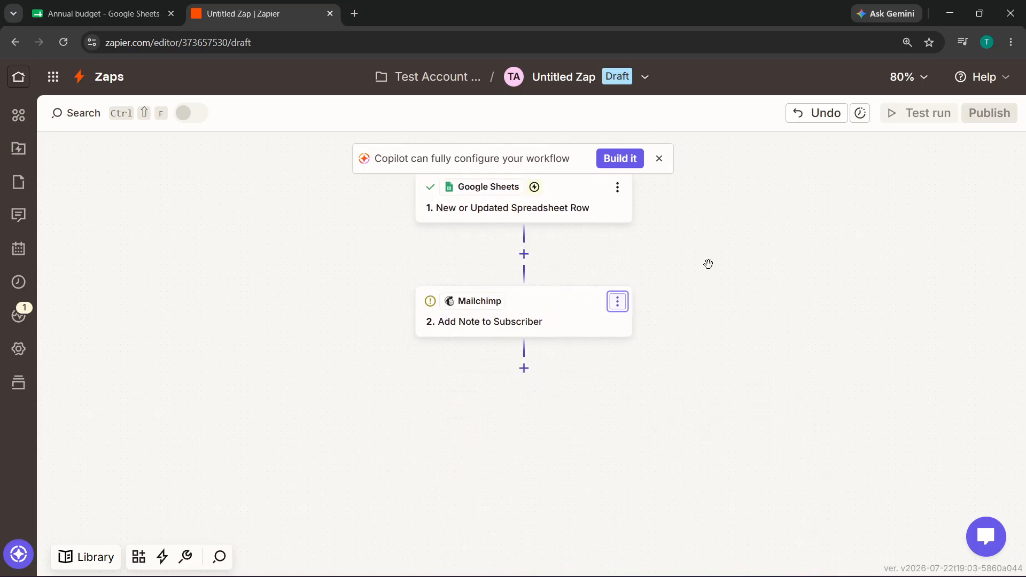
{"action": "left_click", "coordinate": [618, 303]}
{"action": "left_click", "coordinate": [697, 455]}
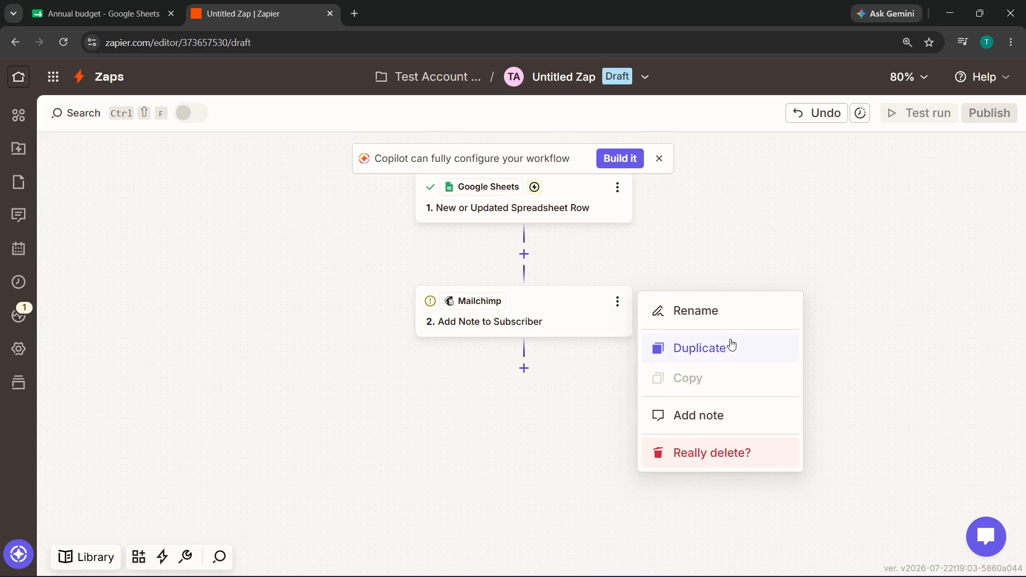
{"action": "left_click", "coordinate": [739, 459]}
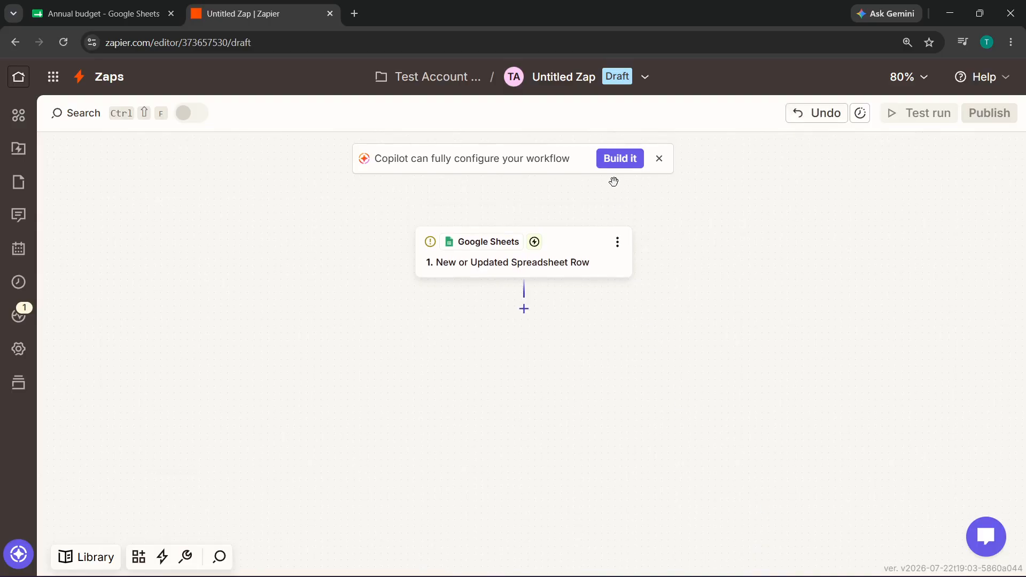
{"action": "left_click", "coordinate": [624, 244]}
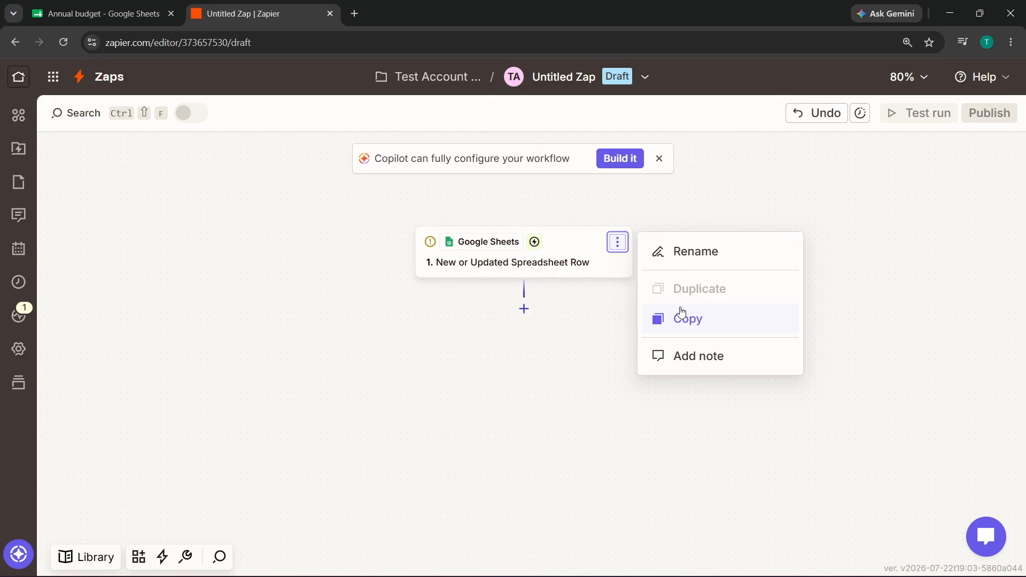
{"action": "left_click", "coordinate": [543, 355]}
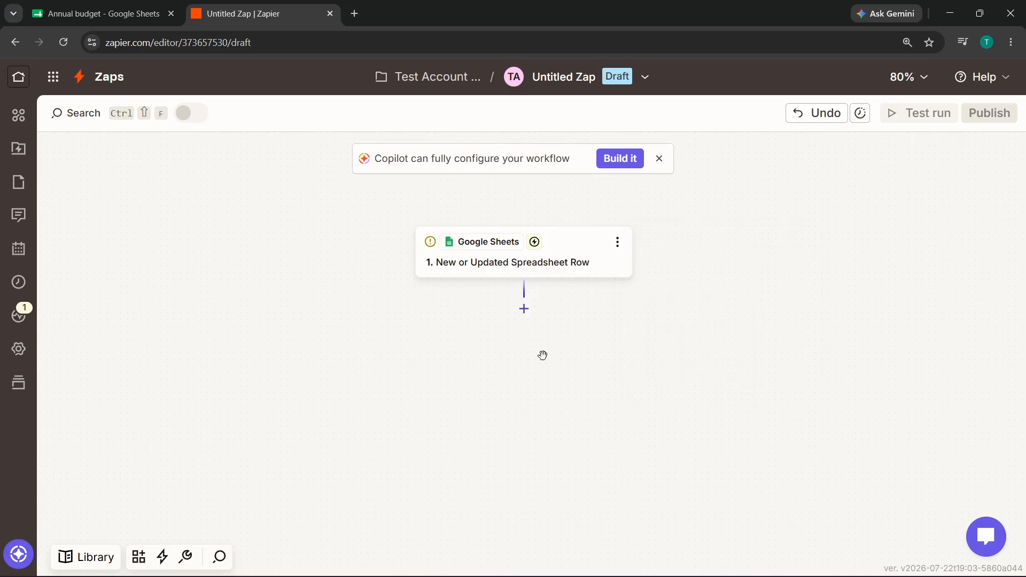
{"action": "scroll", "coordinate": [583, 221], "scroll_direction": "up", "scroll_amount": 1}
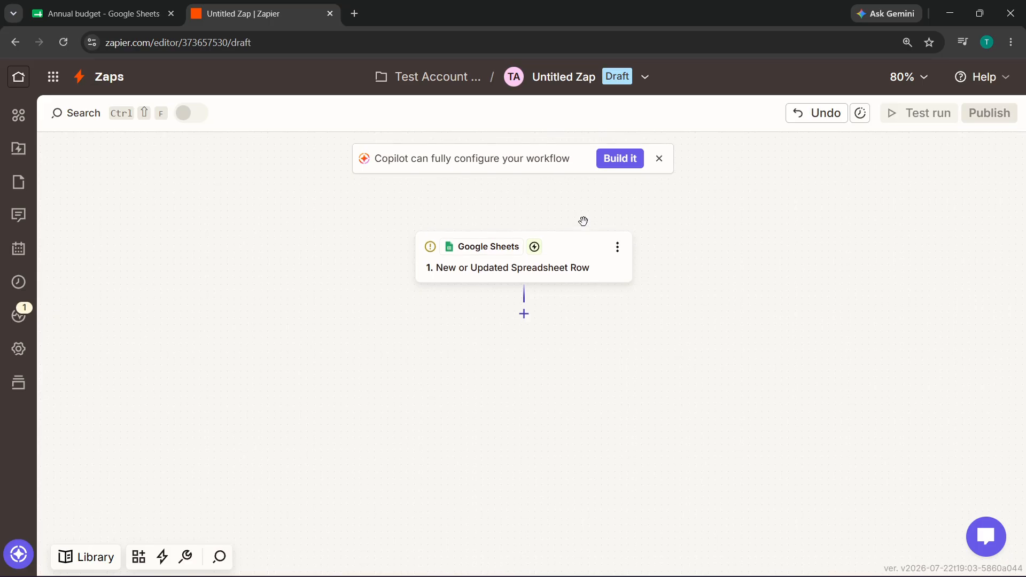
{"action": "scroll", "coordinate": [583, 221], "scroll_direction": "up", "scroll_amount": 3}
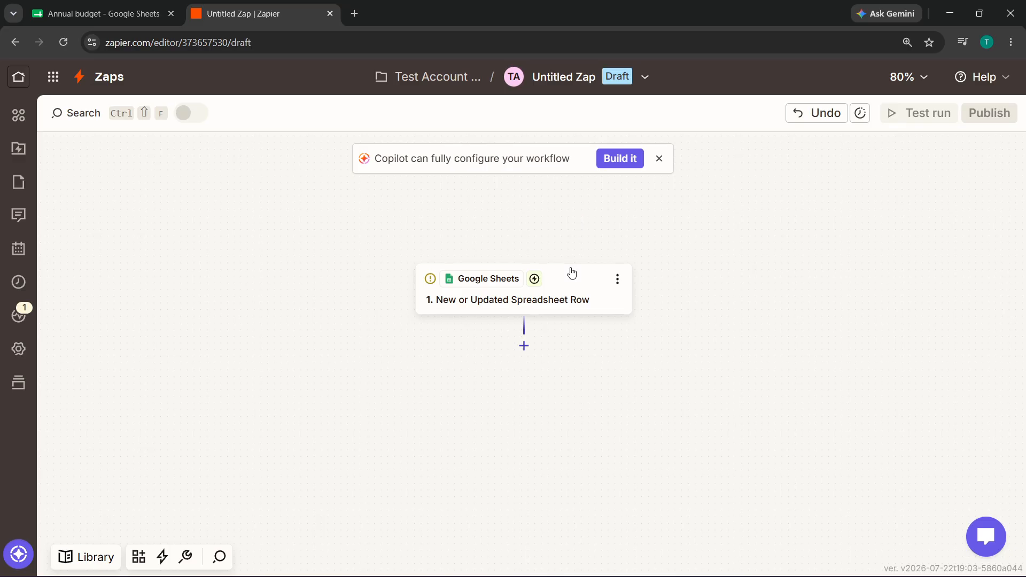
- Review the Google Sheets trigger's app, event and account settings and its spreadsheet, worksheet and trigger column configuration
{"action": "left_click", "coordinate": [570, 295]}
{"action": "scroll", "coordinate": [788, 274], "scroll_direction": "down", "scroll_amount": 1}
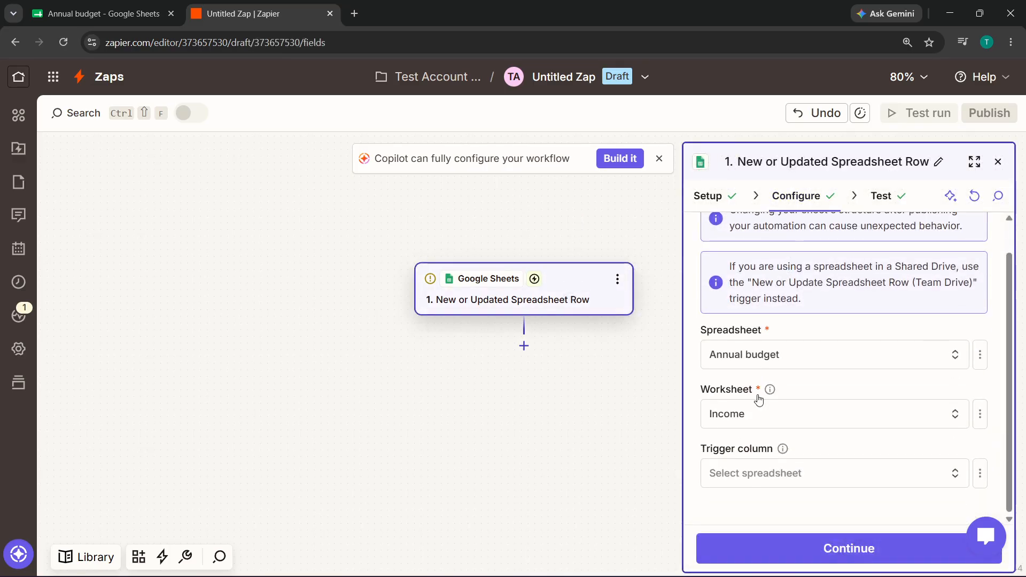
{"action": "scroll", "coordinate": [759, 404], "scroll_direction": "up", "scroll_amount": 1}
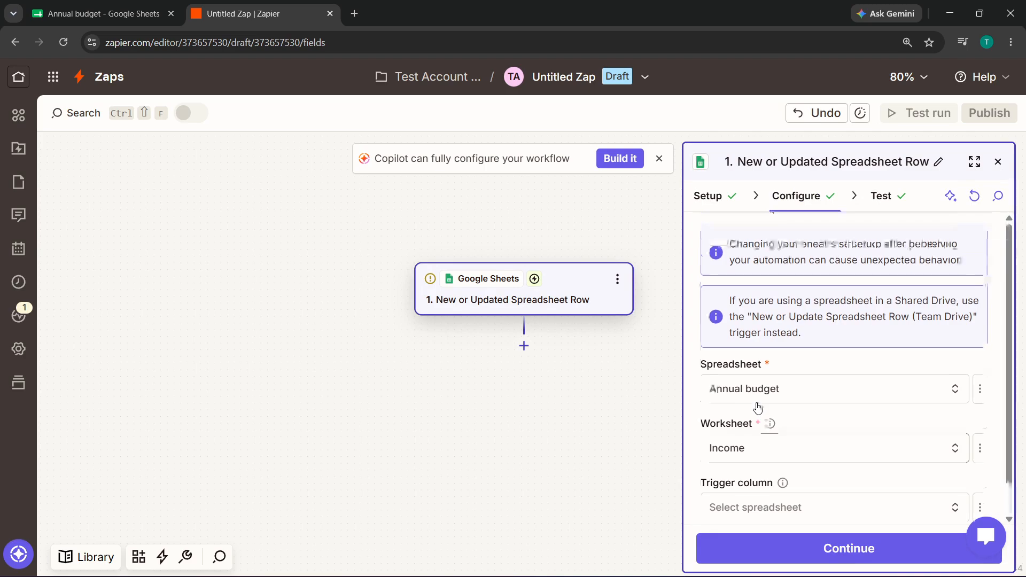
{"action": "left_click", "coordinate": [732, 197]}
{"action": "right_click", "coordinate": [732, 199]}
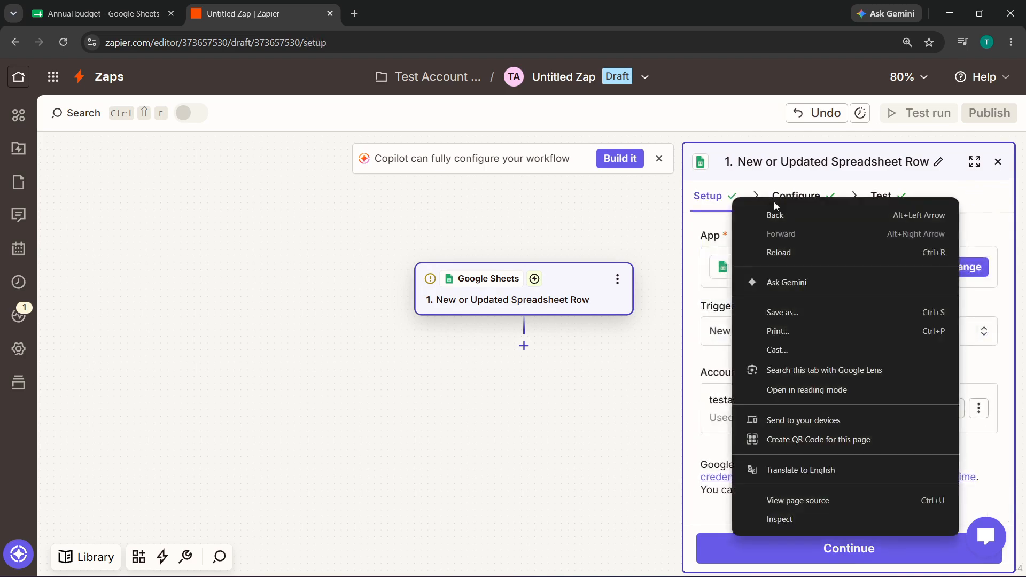
{"action": "left_click", "coordinate": [690, 271]}
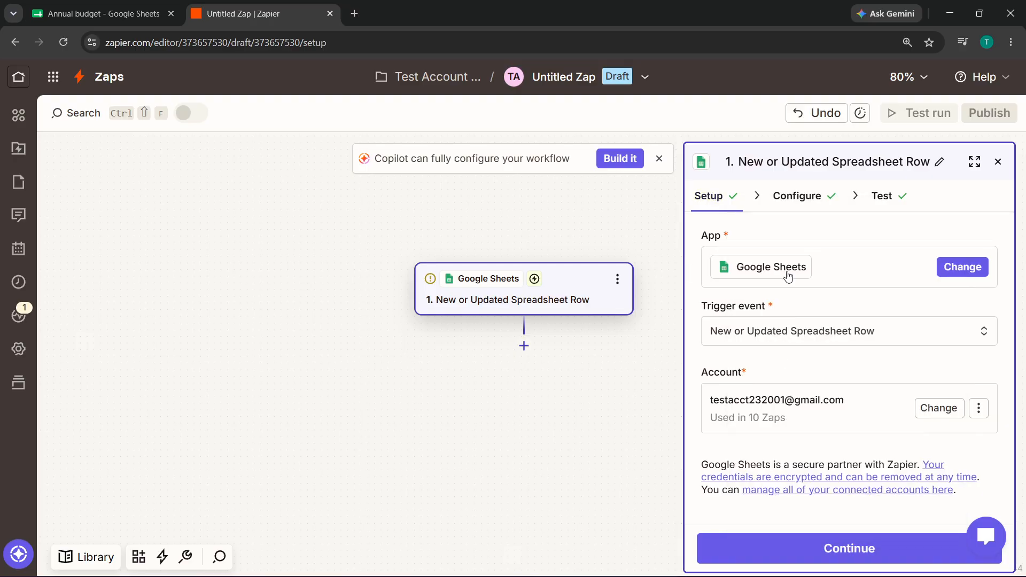
{"action": "left_click", "coordinate": [798, 199]}
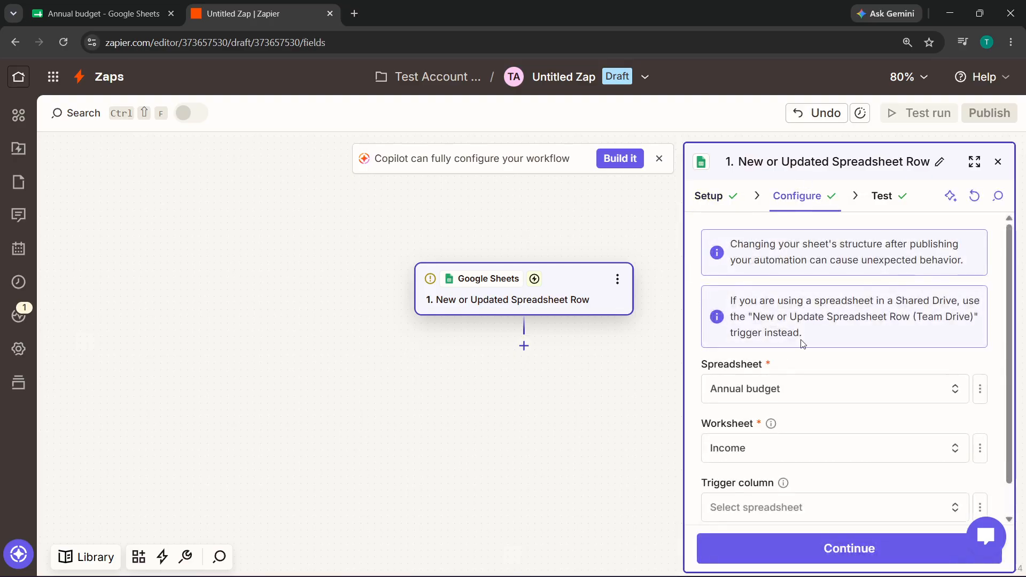
{"action": "scroll", "coordinate": [813, 376], "scroll_direction": "down", "scroll_amount": 1}
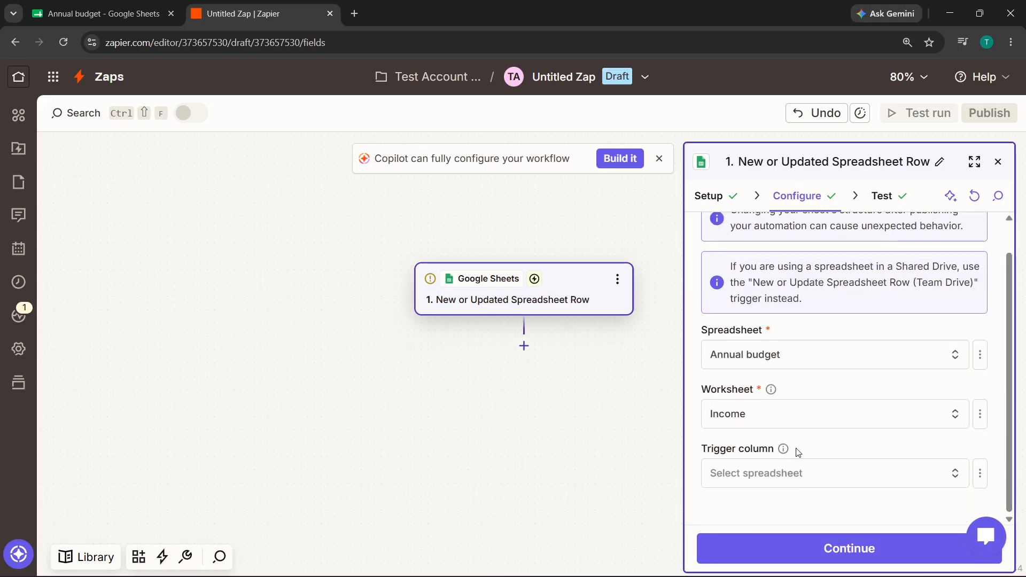
{"action": "scroll", "coordinate": [833, 374], "scroll_direction": "up", "scroll_amount": 1}
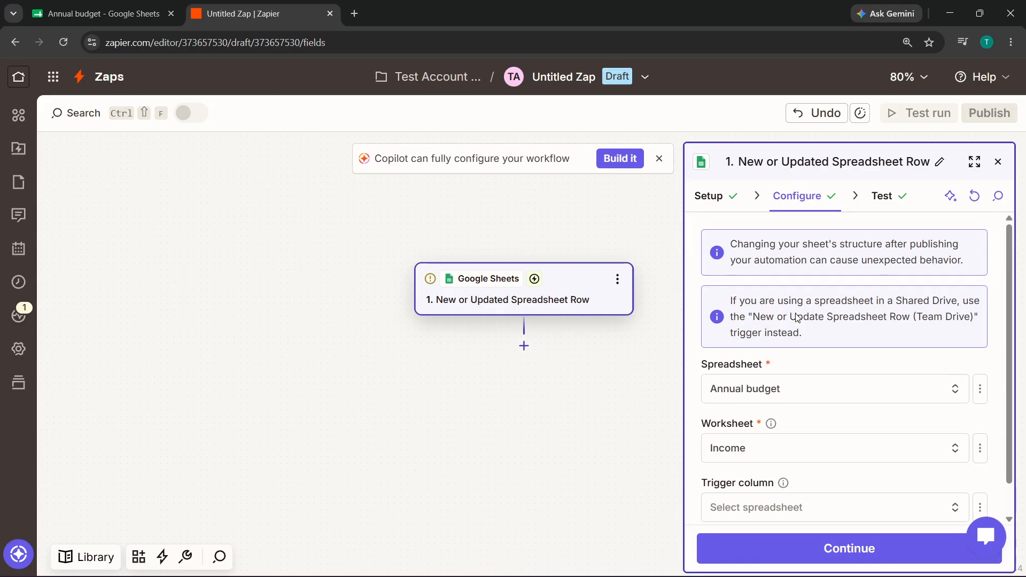
{"action": "left_click", "coordinate": [737, 204]}
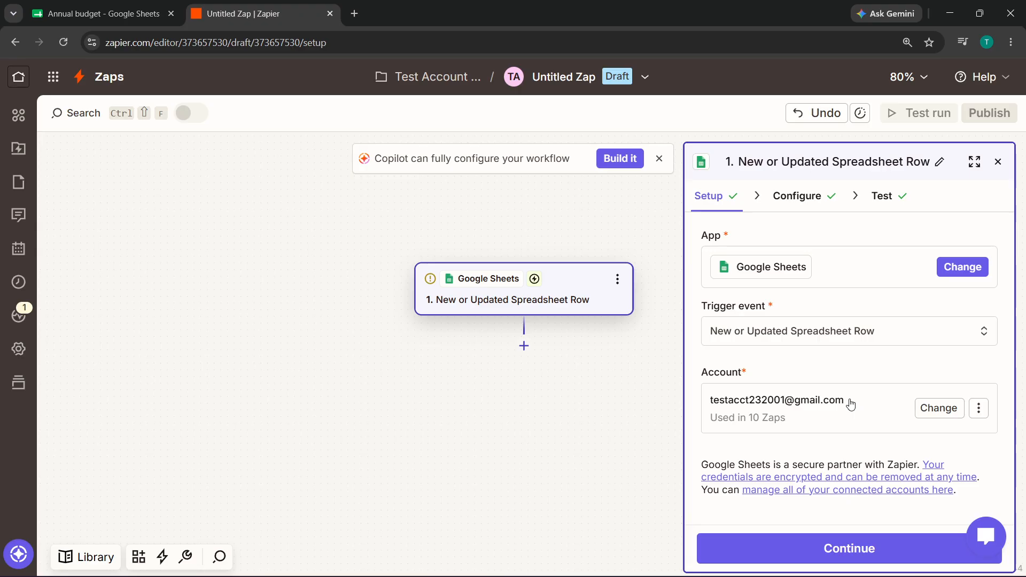
{"action": "left_click", "coordinate": [803, 194]}
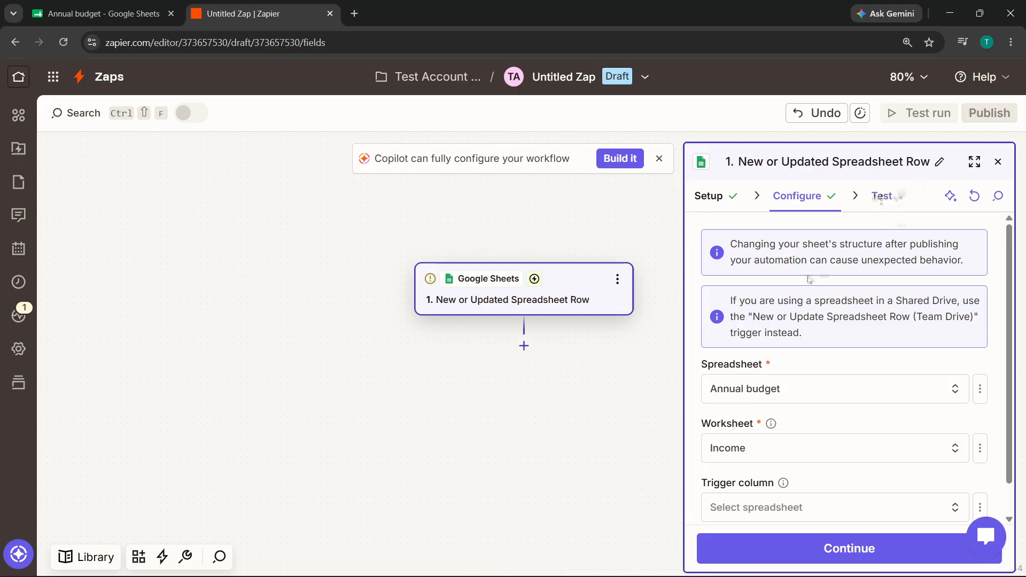
{"action": "left_click", "coordinate": [998, 161]}
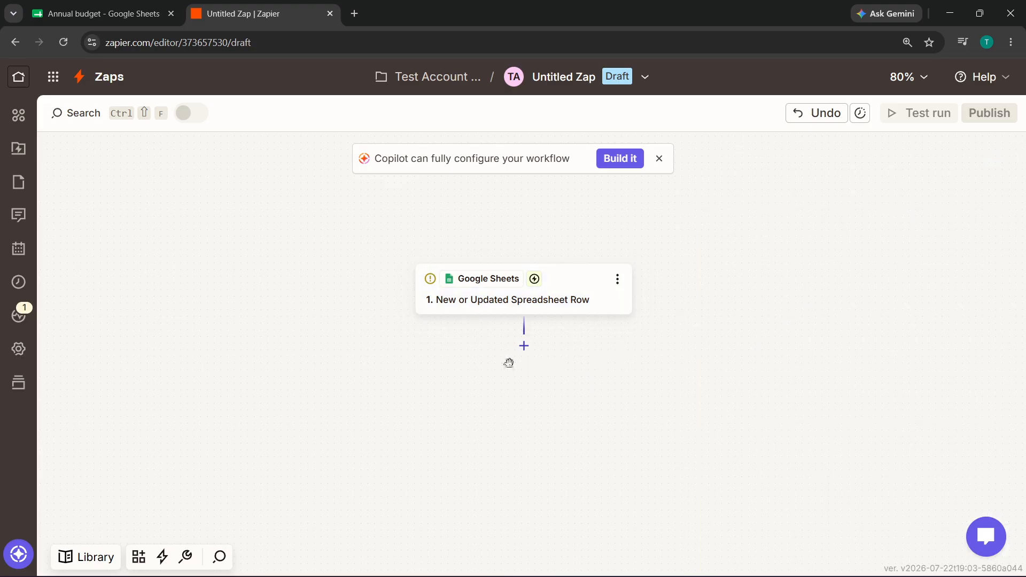
- Add an ActiveCampaign action after the Google Sheets trigger and set its action event to Add Contact Note
{"action": "left_click", "coordinate": [524, 346]}
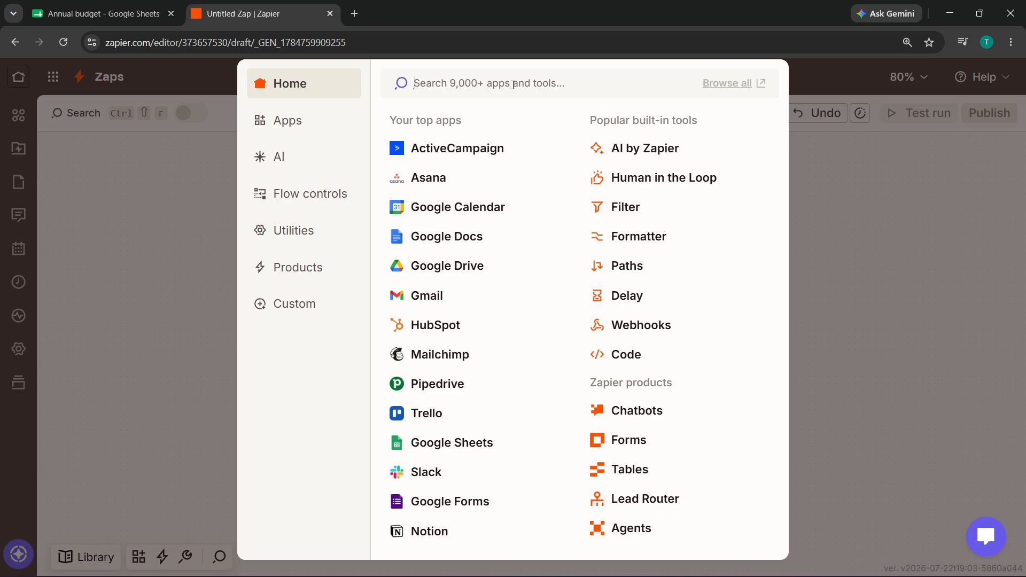
{"action": "type", "text": "activvvvvve"}
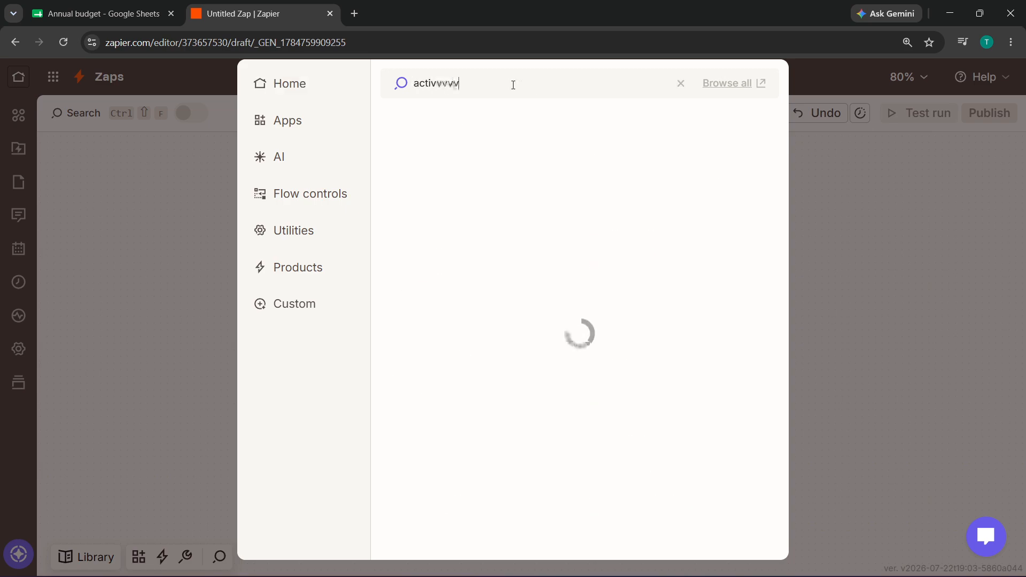
{"action": "key", "text": "BackSpace"}
{"action": "key", "text": "BackSpace"}
{"action": "key", "text": "BackSpace"}
{"action": "key", "text": "BackSpace"}
{"action": "key", "text": "BackSpace"}
{"action": "key", "text": "BackSpace"}
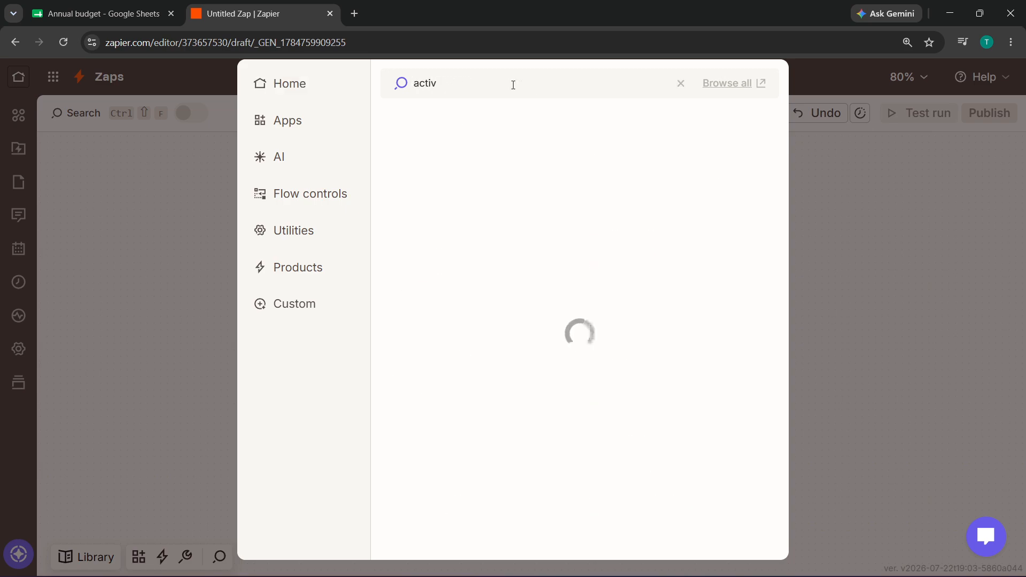
{"action": "type", "text": "e"}
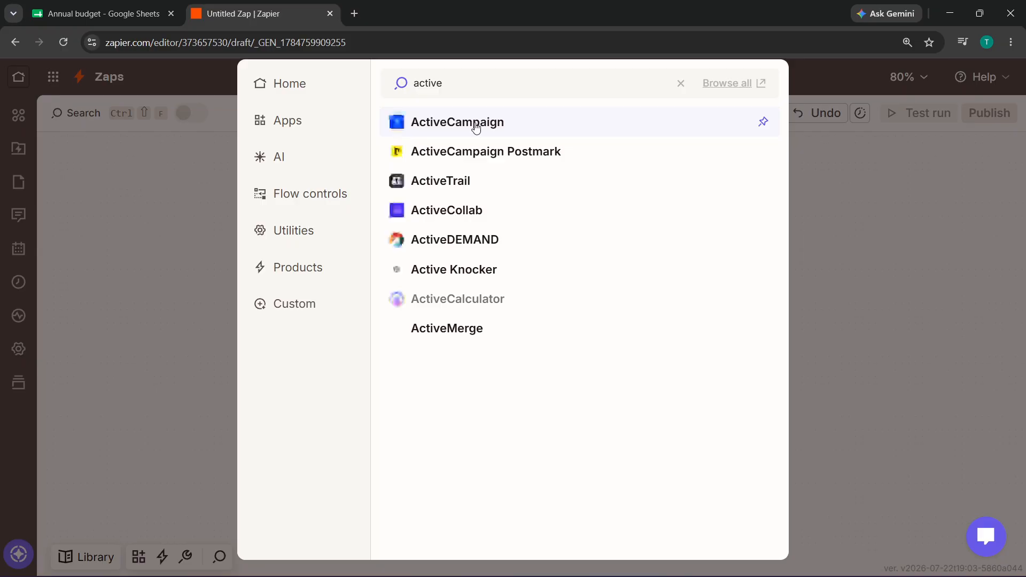
{"action": "left_click", "coordinate": [475, 127]}
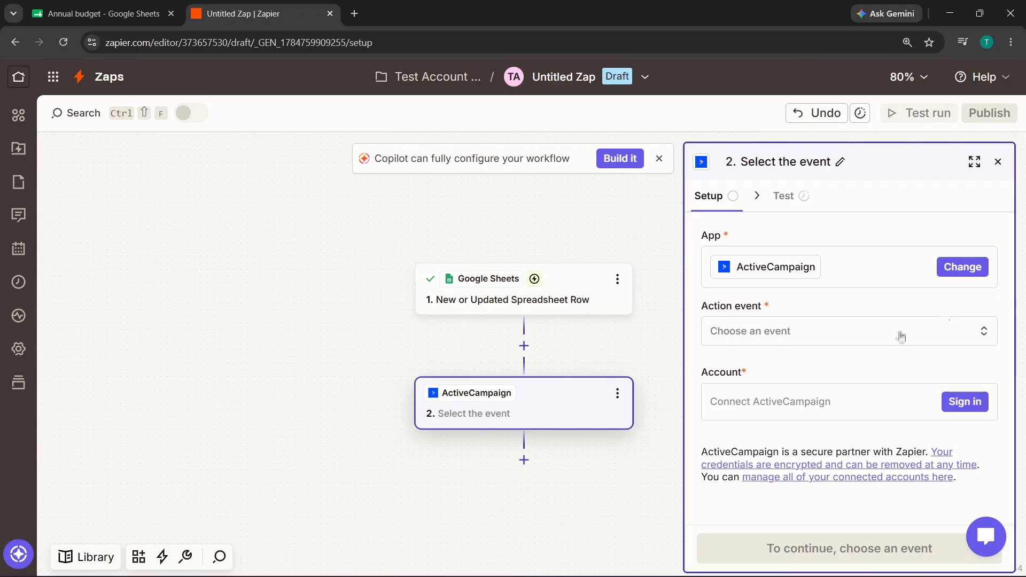
{"action": "left_click", "coordinate": [868, 337]}
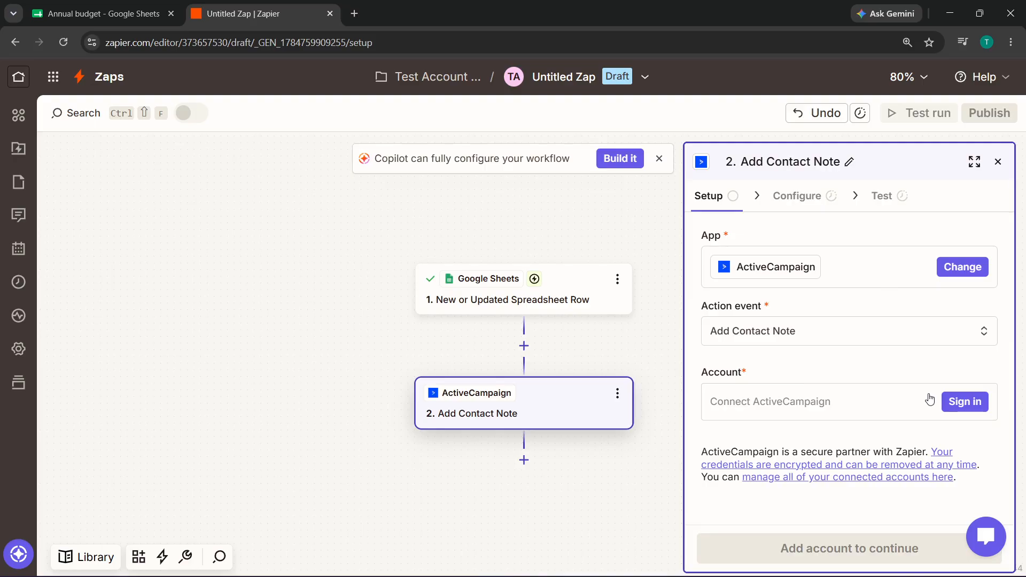
- Sign in to ActiveCampaign for the action by entering "api here" as the API Url, filling in the API Key and submitting the connection
{"action": "left_click", "coordinate": [945, 401]}
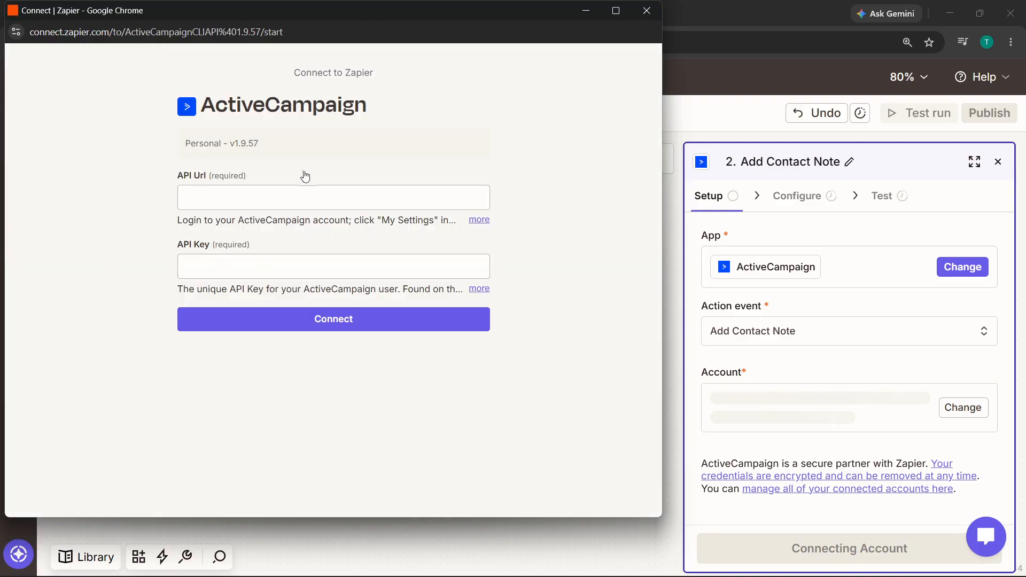
{"action": "left_click", "coordinate": [304, 196]}
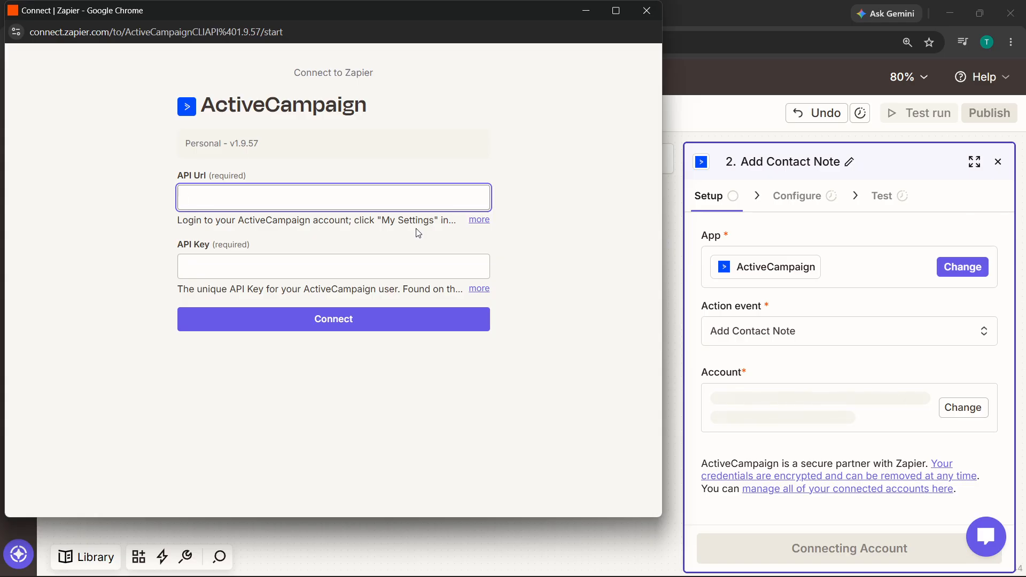
{"action": "left_click", "coordinate": [412, 257]}
{"action": "left_click", "coordinate": [408, 195]}
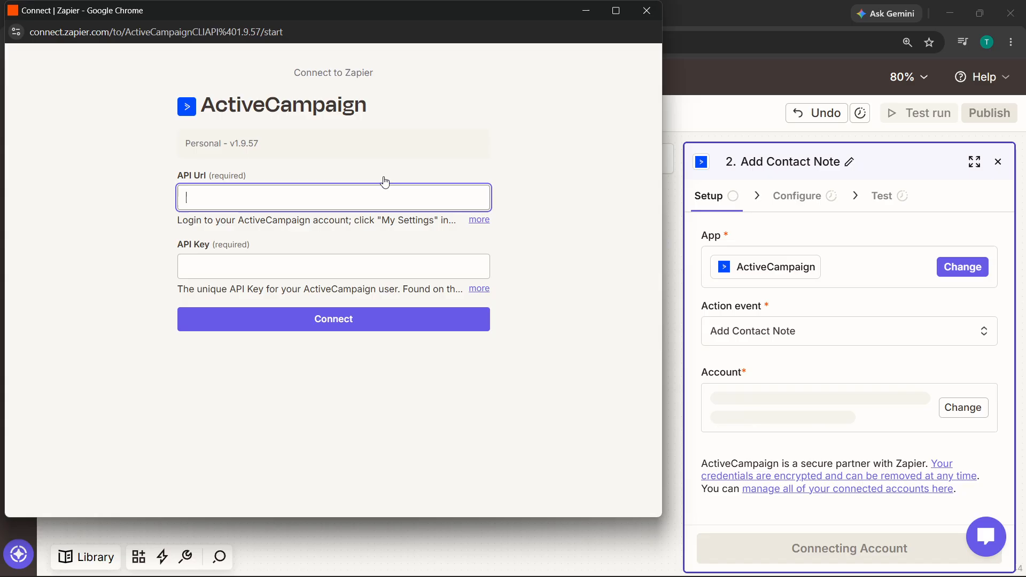
{"action": "type", "text": "api"}
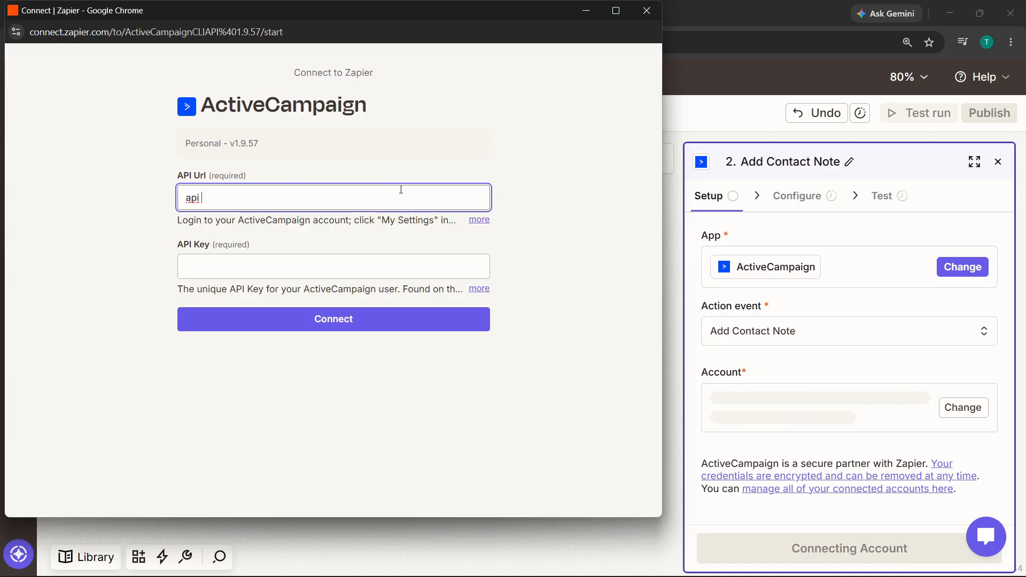
{"action": "type", "text": " here"}
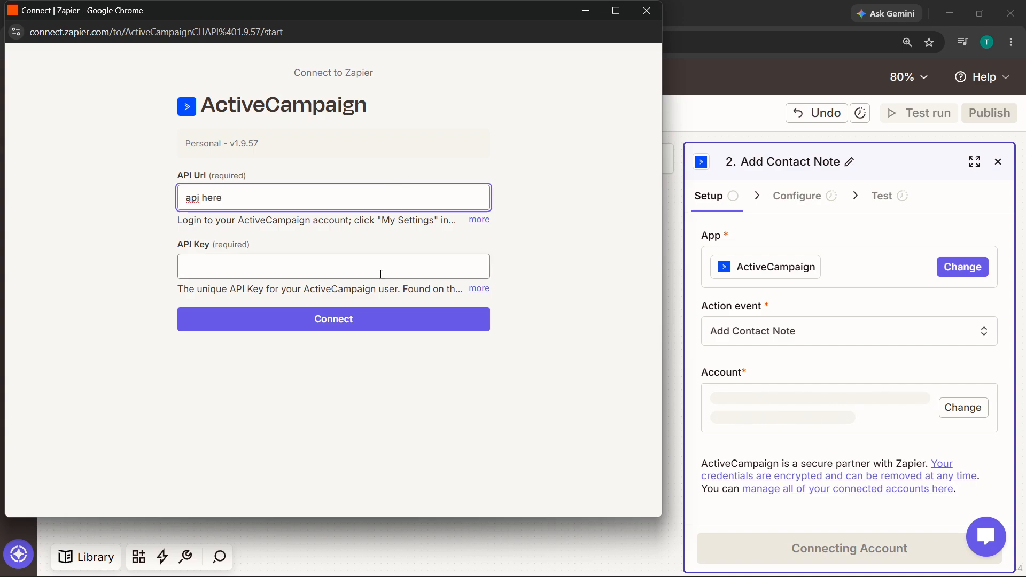
{"action": "left_click", "coordinate": [375, 272]}
{"action": "type", "text": "a"}
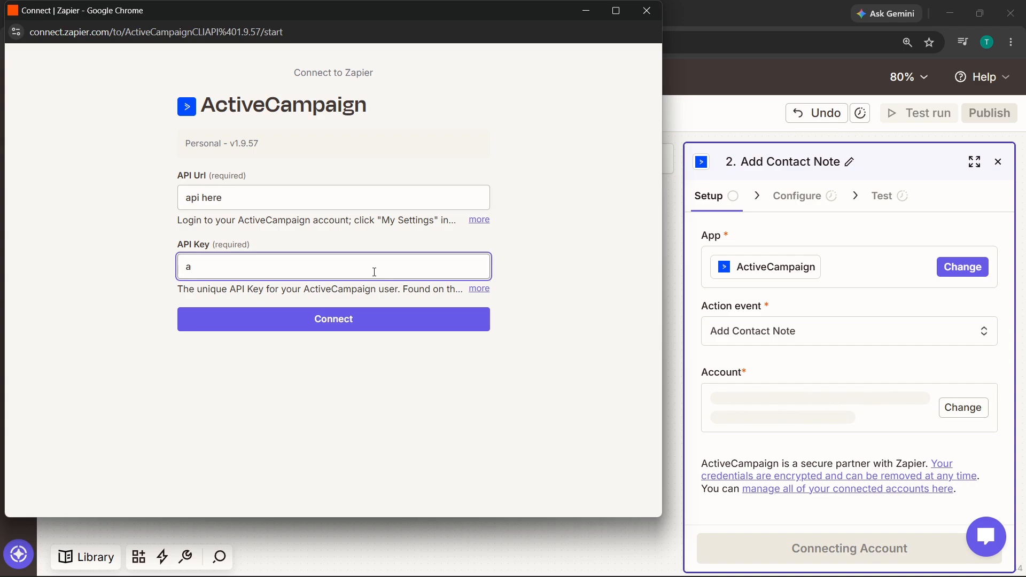
{"action": "type", "text": "pi here"}
{"action": "left_click", "coordinate": [429, 329]}
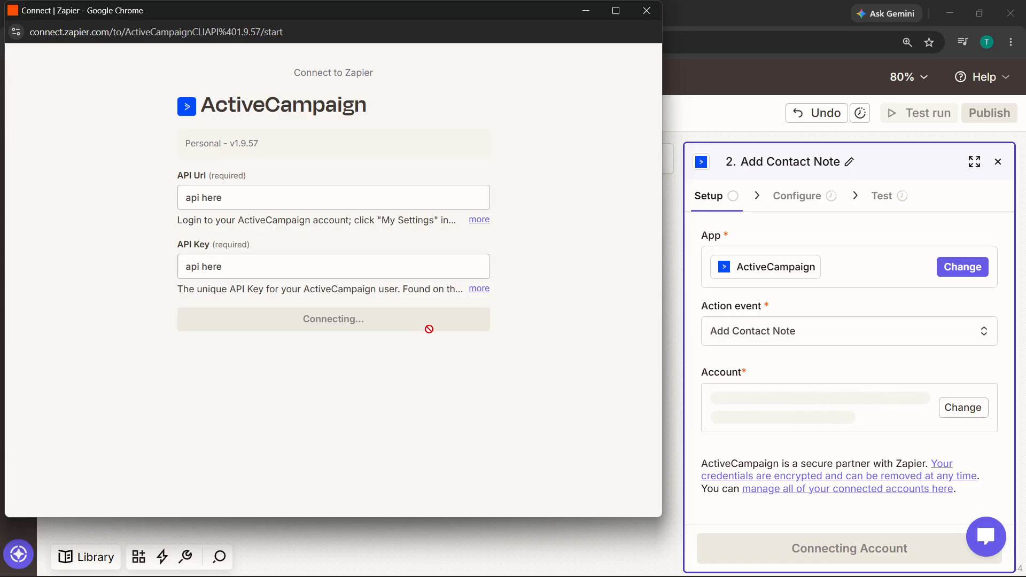
- Close the ActiveCampaign connection window and the Add Contact Note step's setup to return to the Zap overview
{"action": "left_click", "coordinate": [647, 10]}
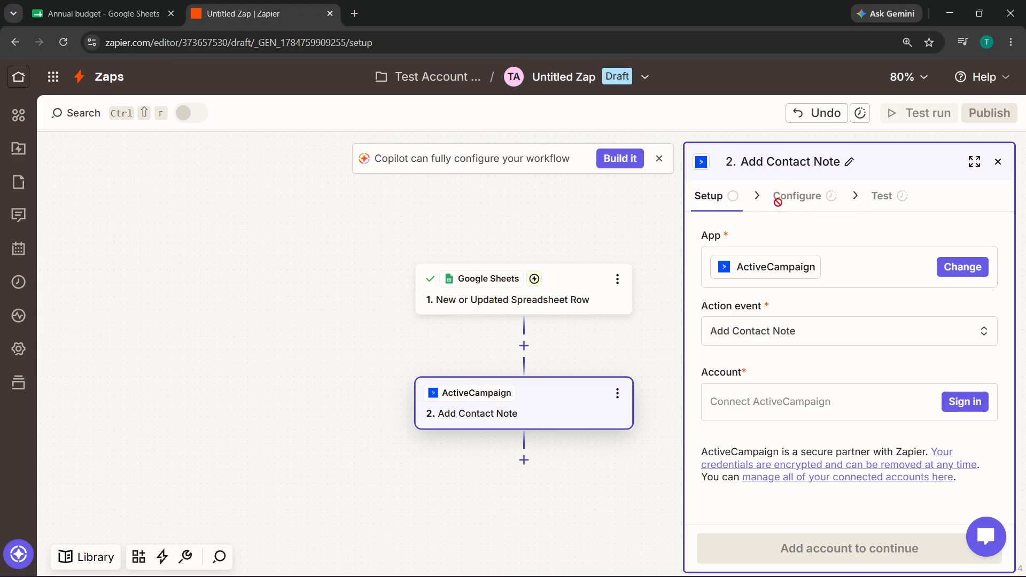
{"action": "left_click", "coordinate": [997, 162]}
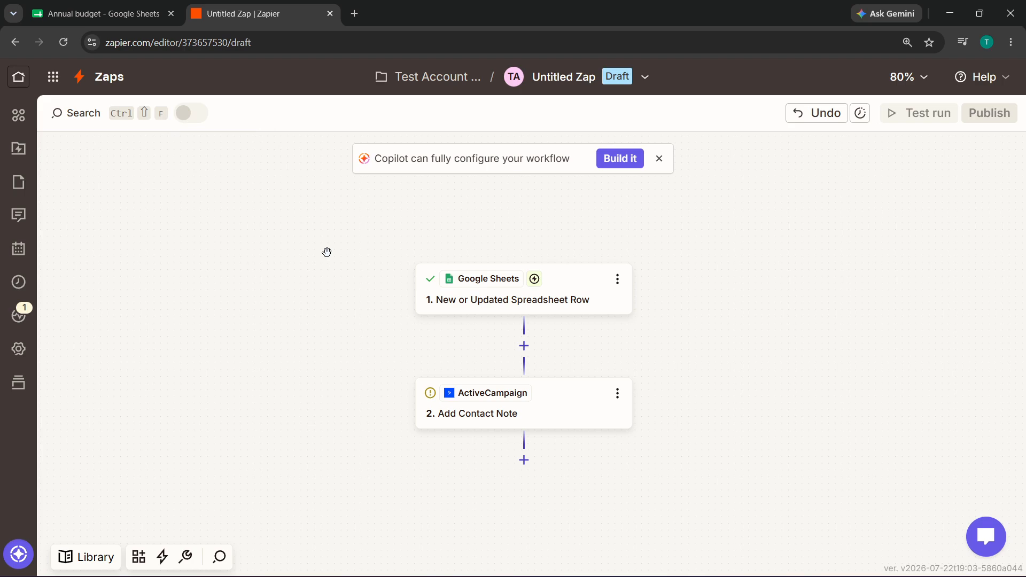
{"action": "scroll", "coordinate": [327, 252], "scroll_direction": "down", "scroll_amount": 1}
{"action": "scroll", "coordinate": [326, 253], "scroll_direction": "up", "scroll_amount": 5}
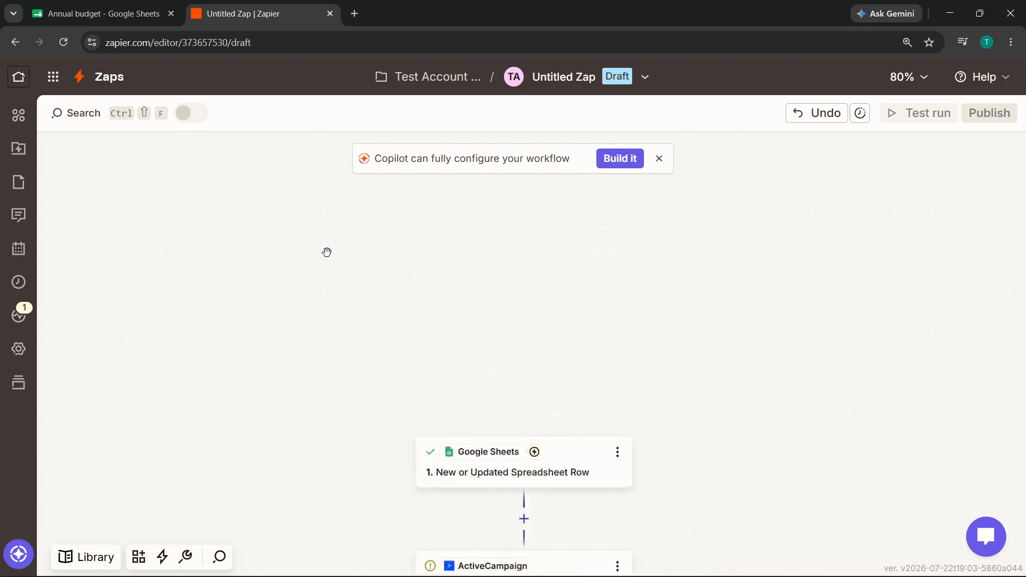
{"action": "scroll", "coordinate": [326, 252], "scroll_direction": "down", "scroll_amount": 3}
{"action": "scroll", "coordinate": [327, 253], "scroll_direction": "down", "scroll_amount": 1}
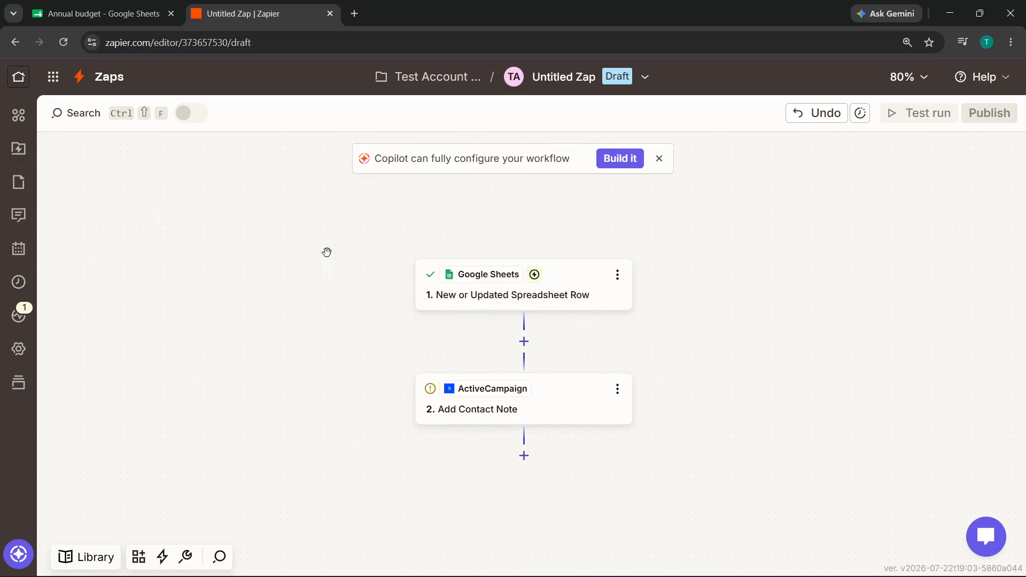
{"action": "scroll", "coordinate": [326, 252], "scroll_direction": "down", "scroll_amount": 2}
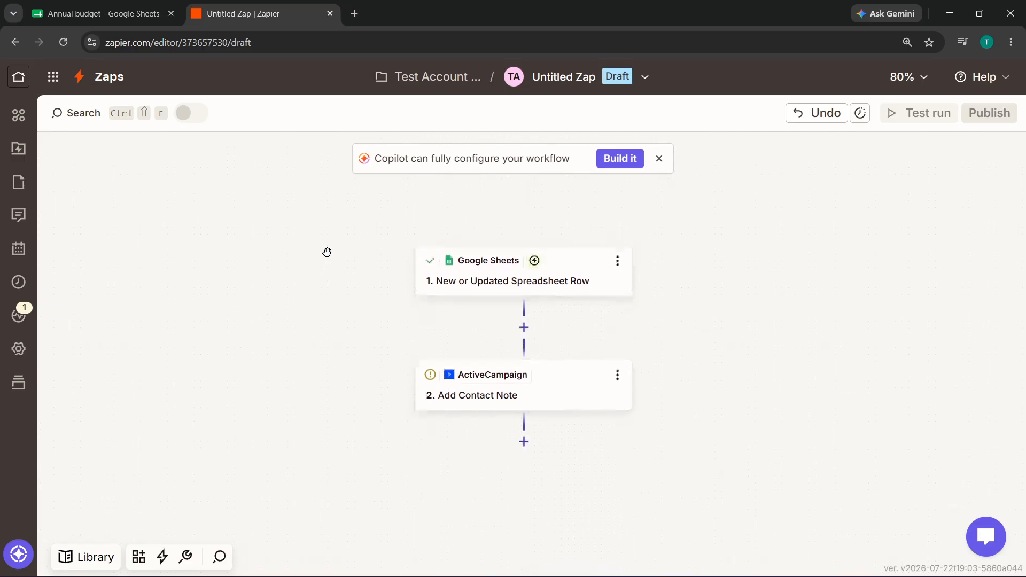
{"action": "scroll", "coordinate": [326, 251], "scroll_direction": "up", "scroll_amount": 2}
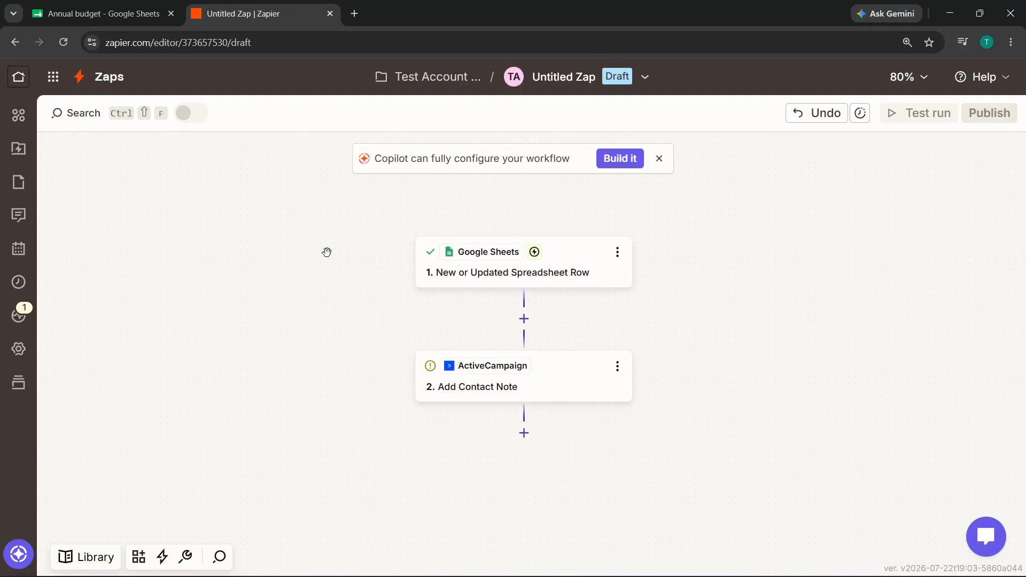